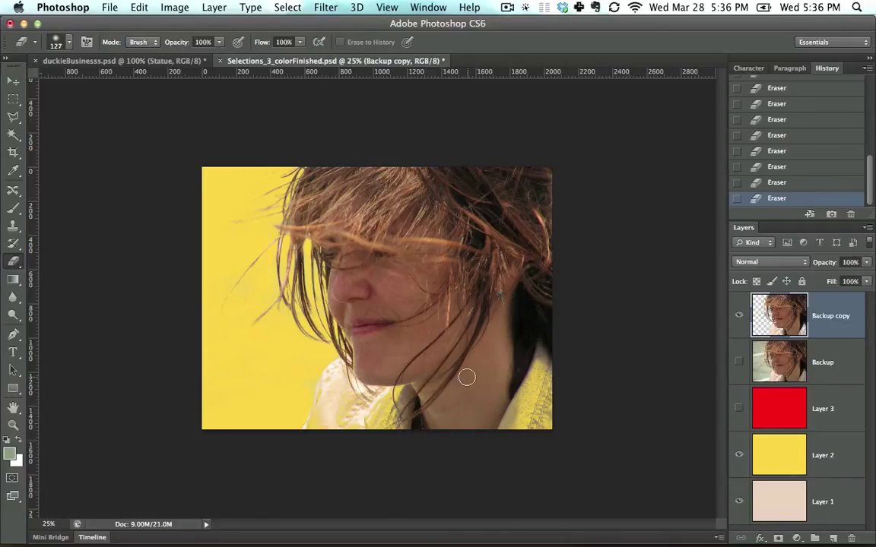
# Step: Swap the hair layer for the Backup photo and start a polygonal lasso above the hair and down the face profile
pyautogui.click(739, 316)
pyautogui.click(739, 363)
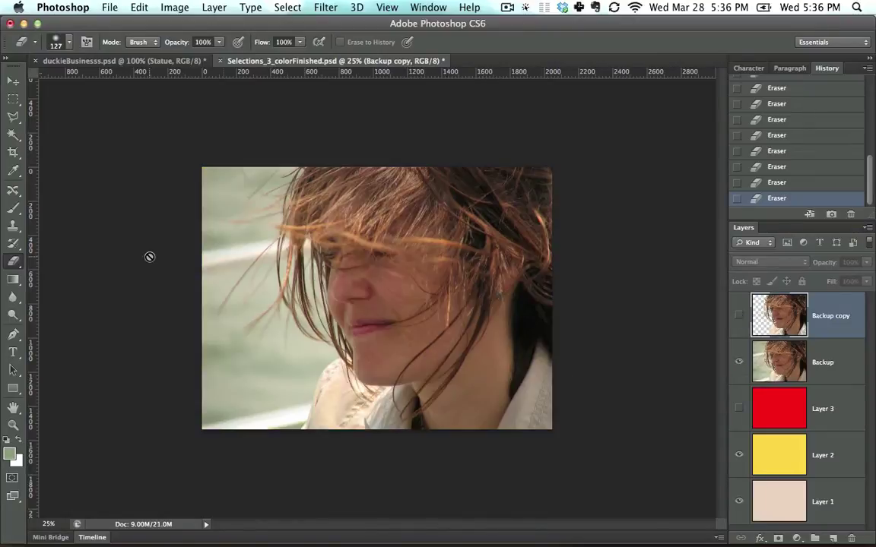
pyautogui.press('l')
pyautogui.click(612, 150)
pyautogui.click(448, 142)
pyautogui.click(334, 156)
pyautogui.click(314, 168)
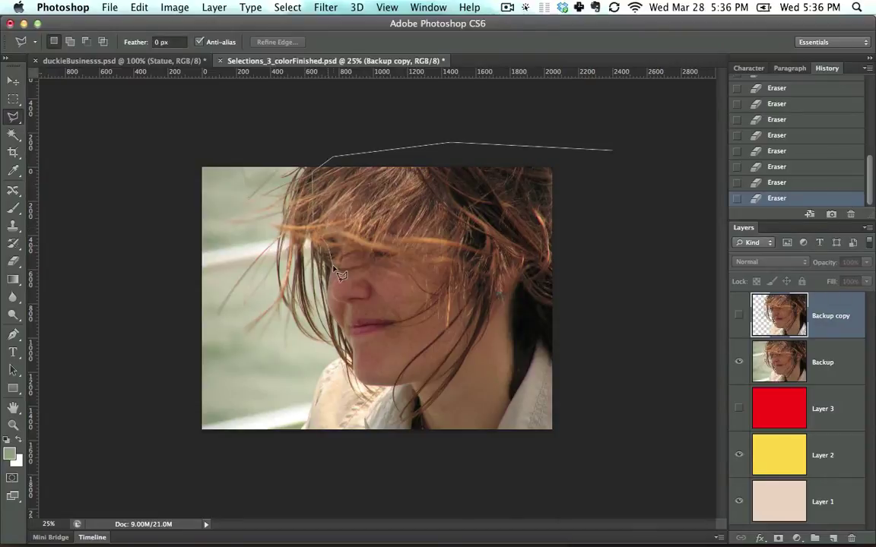
# Step: Finish the lasso around the chin, shirt and right side, close it, and copy the selection
pyautogui.click(341, 363)
pyautogui.click(310, 429)
pyautogui.click(310, 449)
pyautogui.click(523, 470)
pyautogui.click(599, 463)
pyautogui.doubleClick(607, 308)
pyautogui.press('super+c')
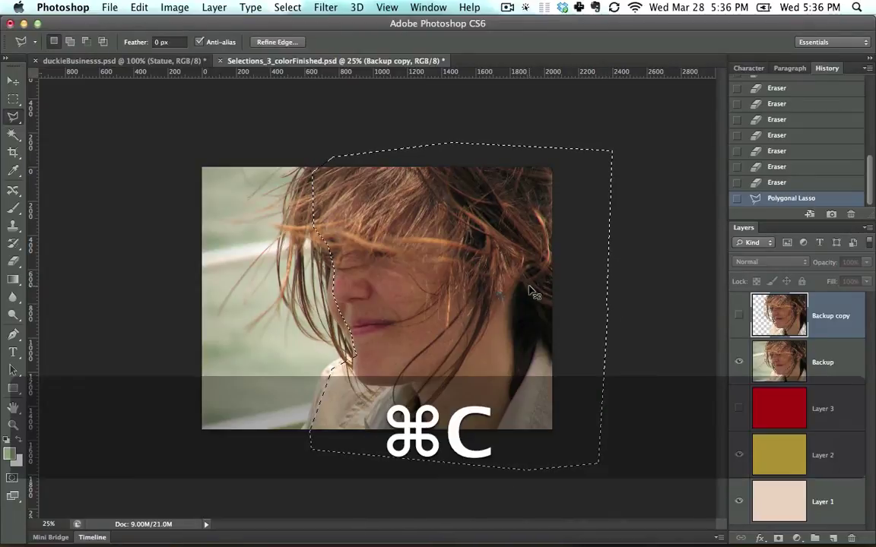
pyautogui.click(139, 7)
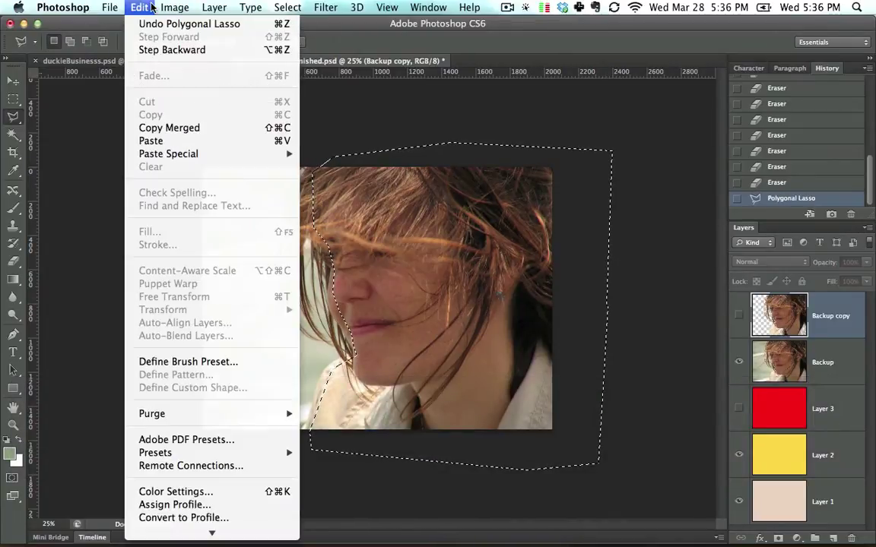
# Step: Paste the face in place and hide the Backup photo to check the cut-out
pyautogui.moveTo(169, 154)
pyautogui.click(368, 151)
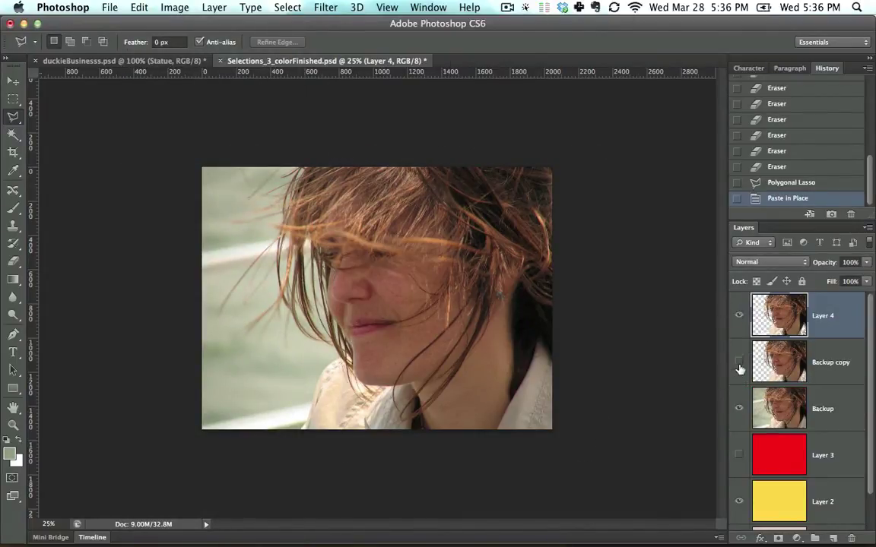
pyautogui.click(741, 408)
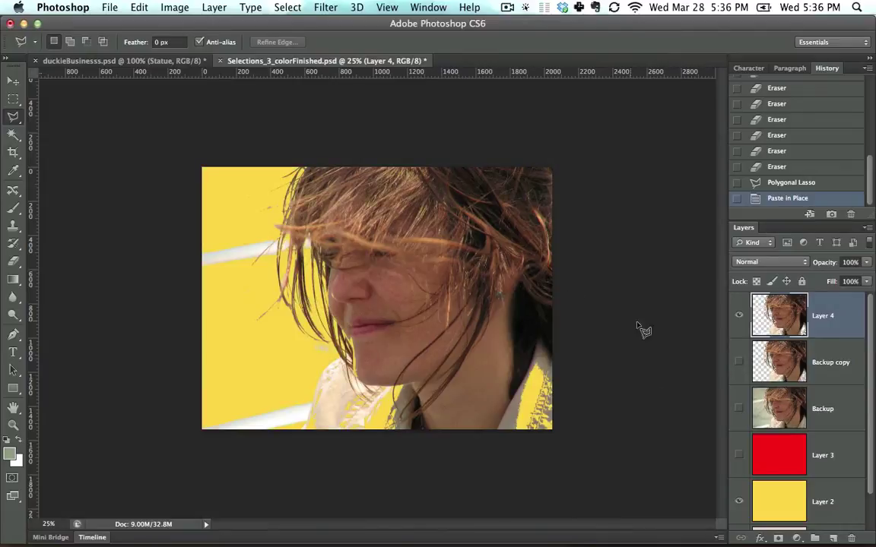
# Step: Undo the paste, restore the face selection, and show Backup with the hair layer hidden
pyautogui.press('super+z')
pyautogui.press('alt+super+z')
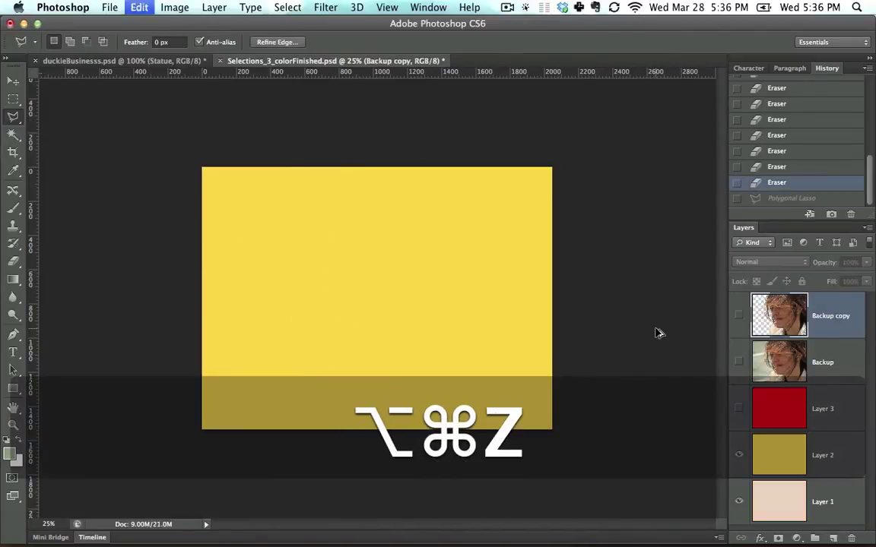
pyautogui.press('super+z')
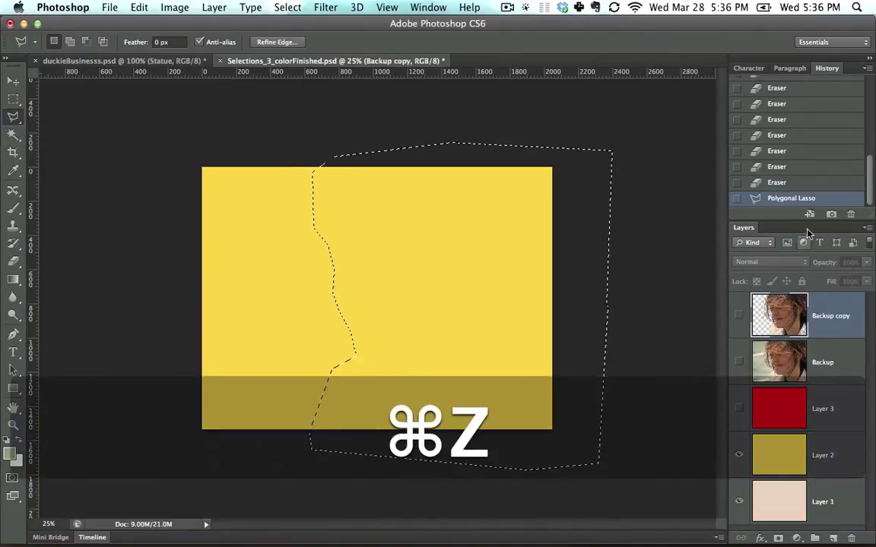
pyautogui.click(738, 315)
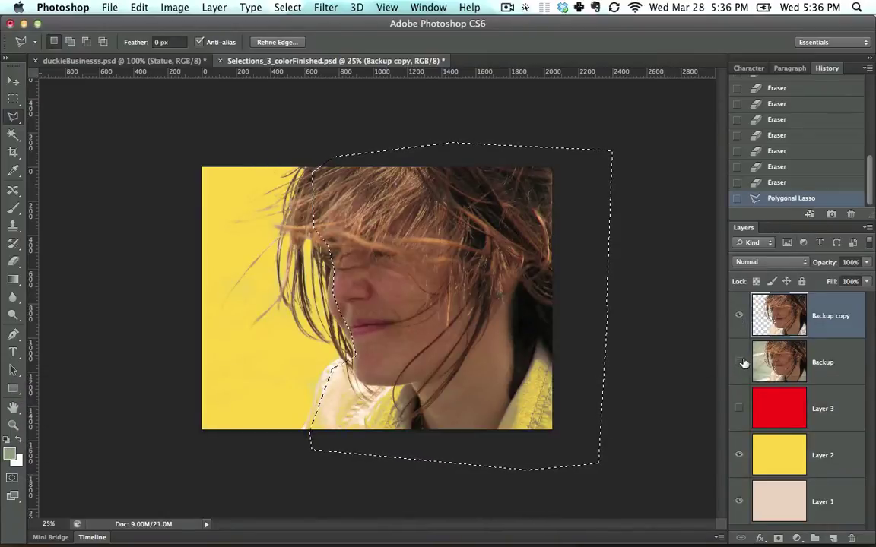
pyautogui.click(739, 362)
pyautogui.click(739, 315)
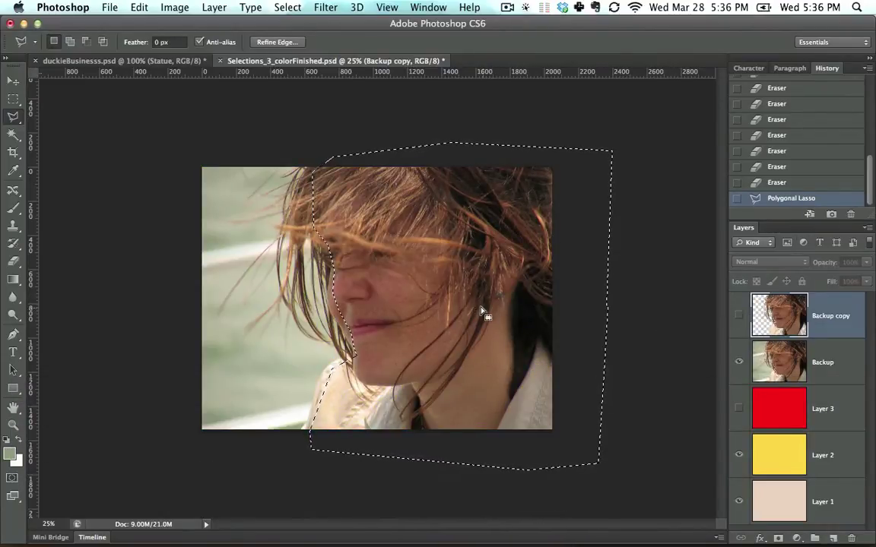
# Step: Recopy the face selection, paste it in place as Layer 4, and hide Backup
pyautogui.press('super+c')
pyautogui.click(139, 7)
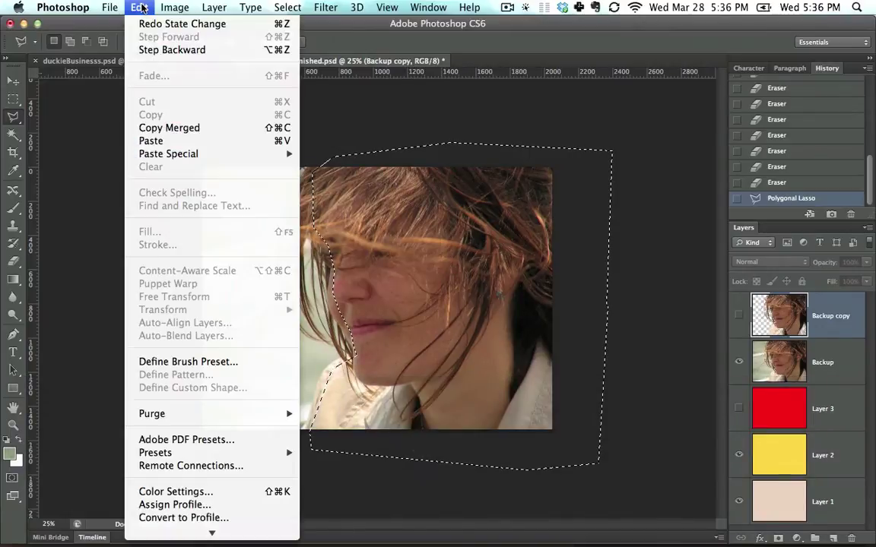
pyautogui.moveTo(192, 153)
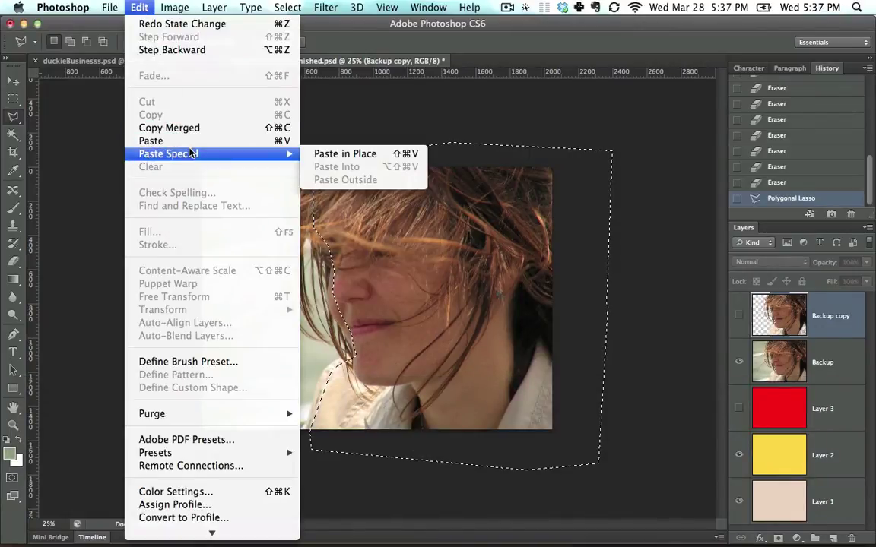
pyautogui.click(327, 155)
pyautogui.click(738, 411)
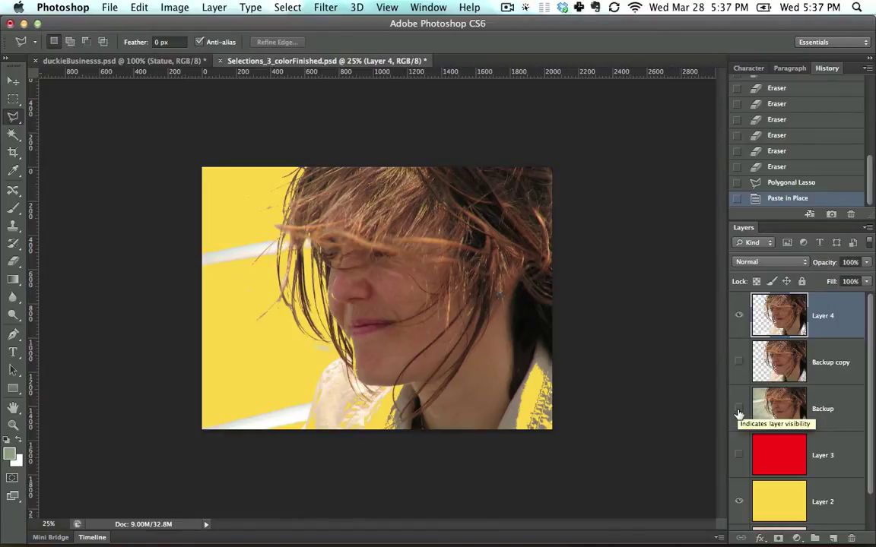
# Step: Undo and redo the paste, leaving it undone
pyautogui.press('super+z')
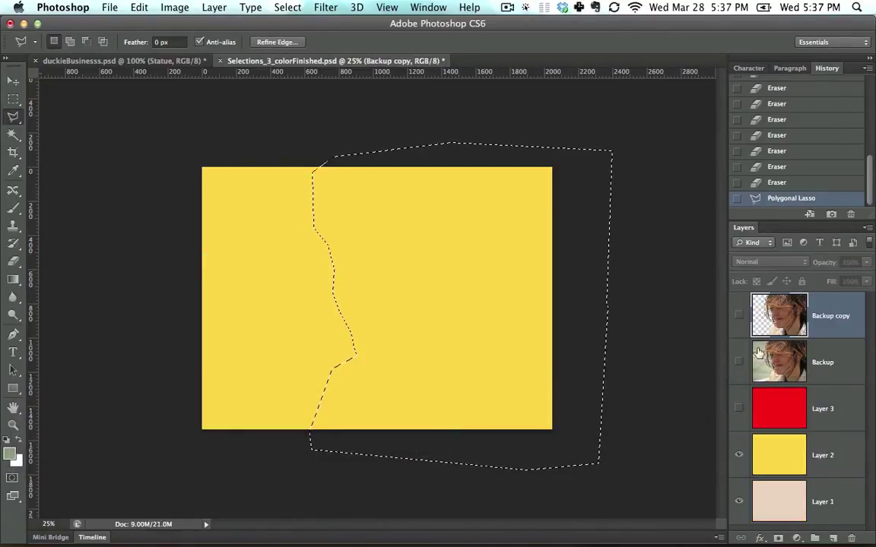
pyautogui.press('super+z')
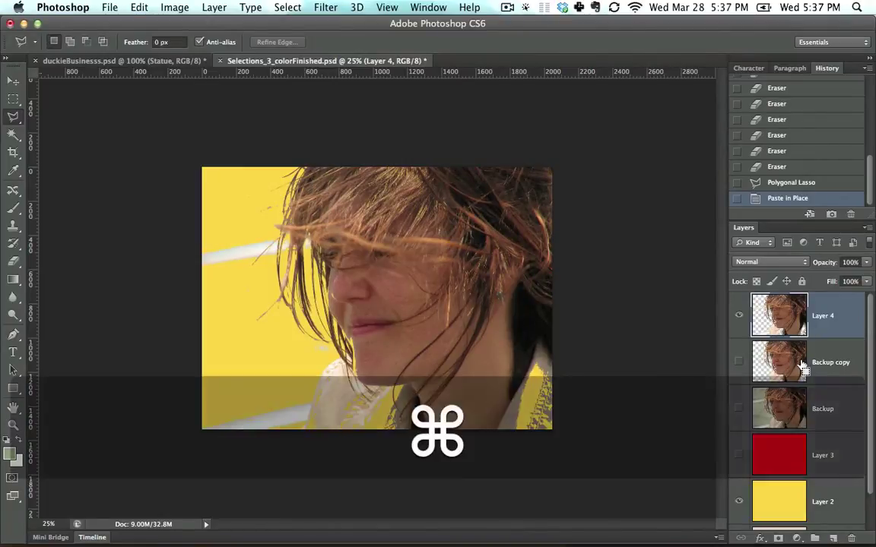
pyautogui.press('super+z')
pyautogui.press('super+z')
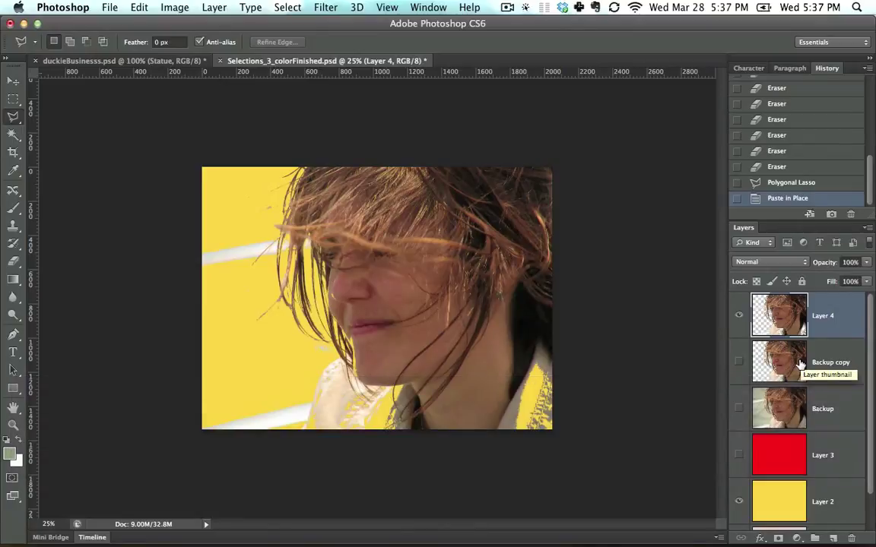
pyautogui.press('super+z')
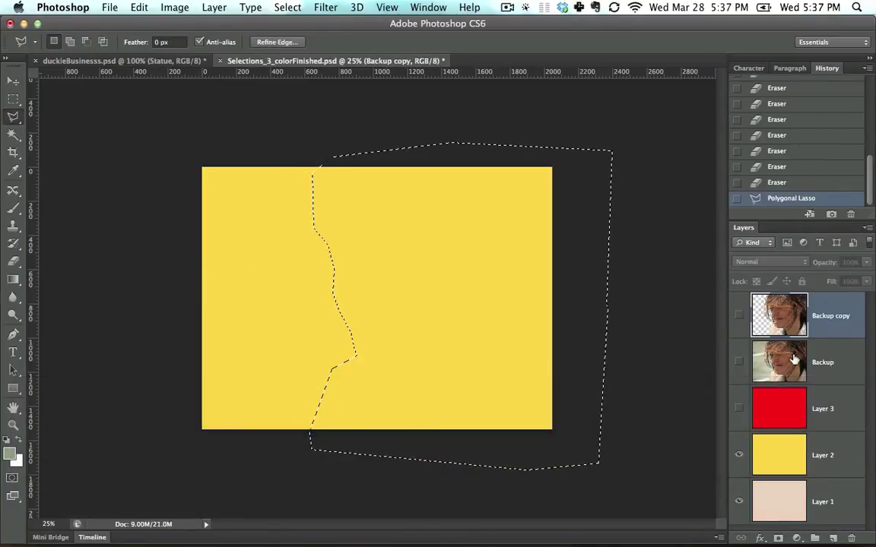
# Step: Show and select the Backup layer, copy the face area, and paste it in place above Backup
pyautogui.click(738, 362)
pyautogui.click(800, 367)
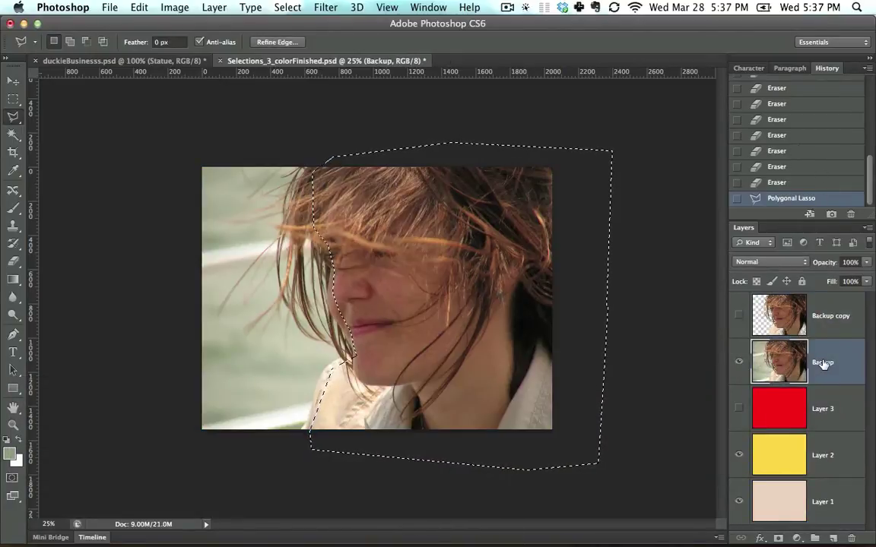
pyautogui.press('super+c')
pyautogui.click(139, 7)
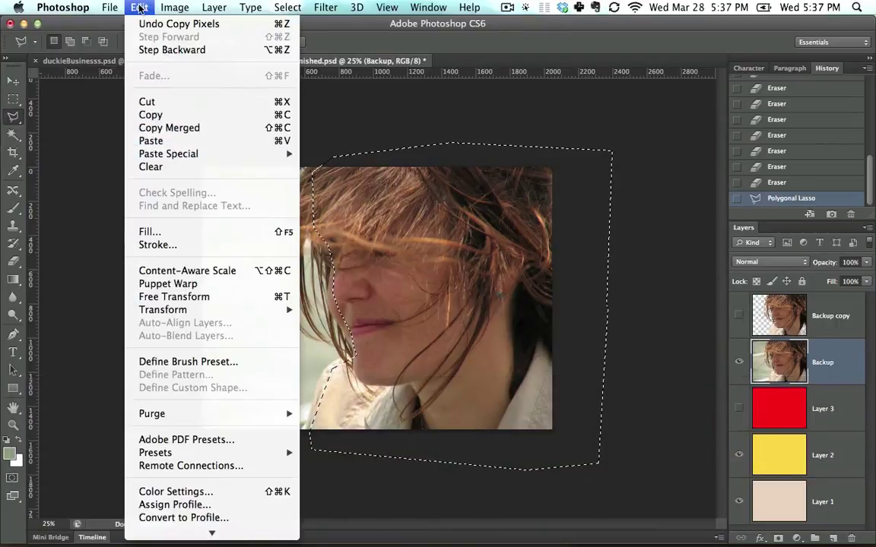
pyautogui.moveTo(195, 157)
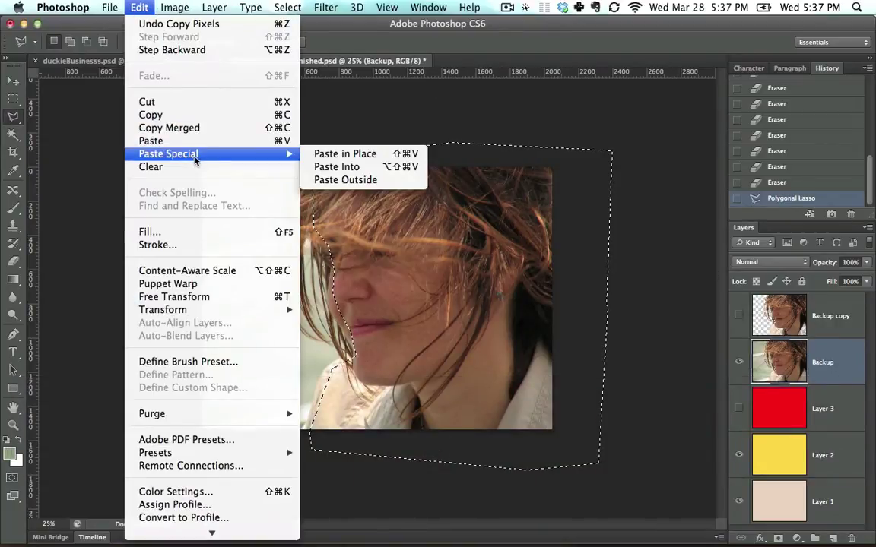
pyautogui.click(341, 154)
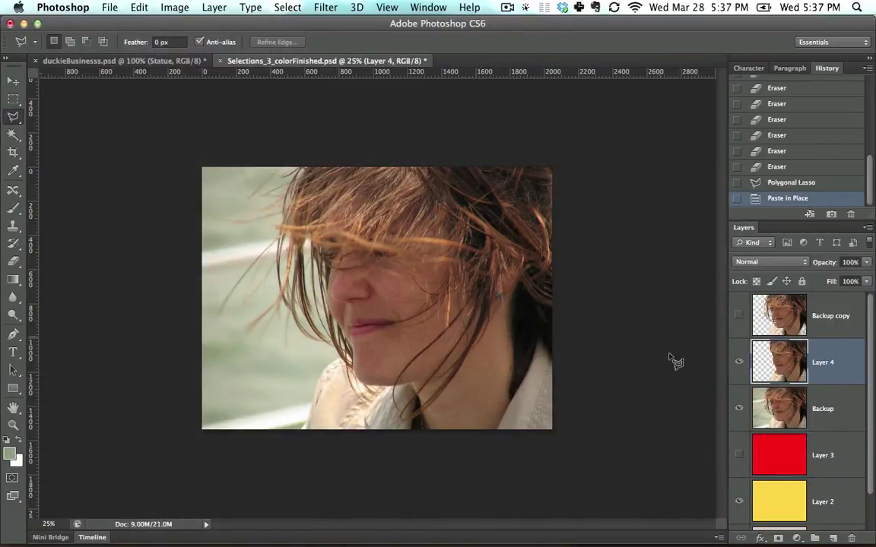
# Step: Hide Backup, zoom in, and show the hair layer together with the face Layer 4
pyautogui.click(738, 407)
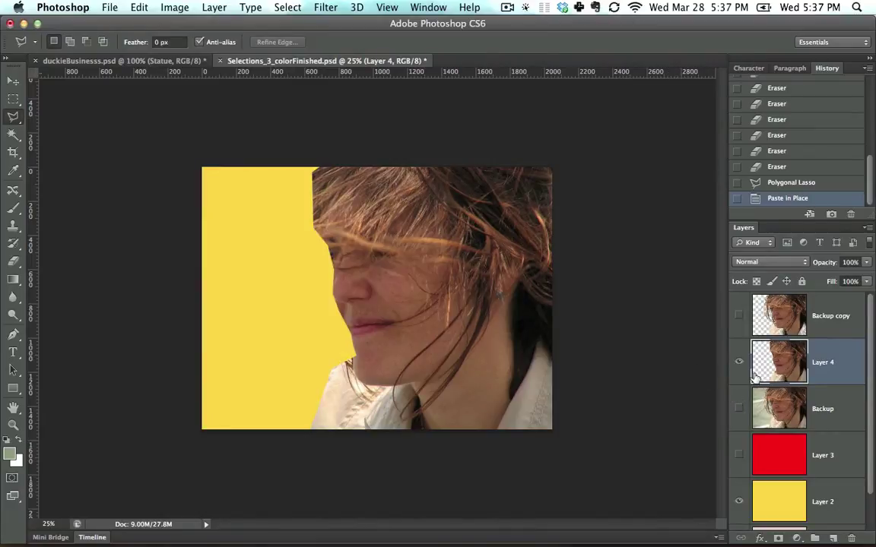
pyautogui.press('super+equal')
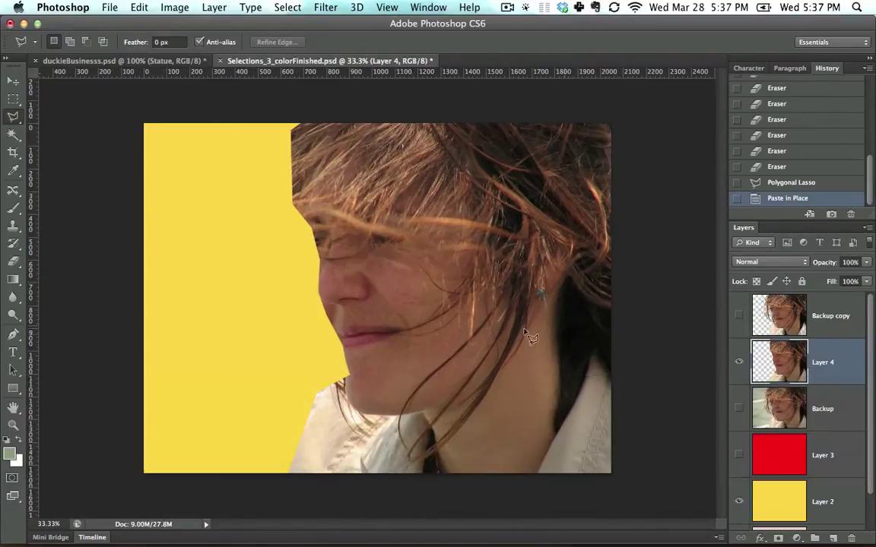
pyautogui.click(740, 358)
pyautogui.click(739, 318)
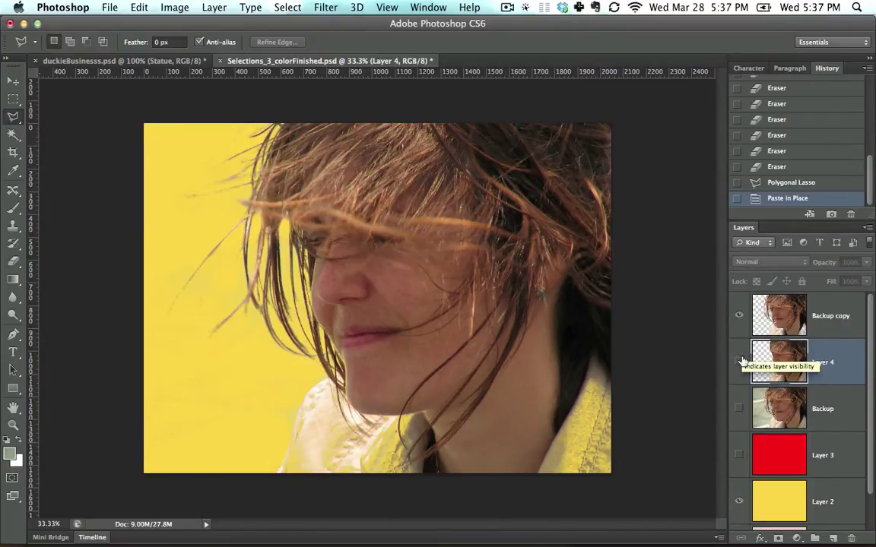
pyautogui.click(739, 362)
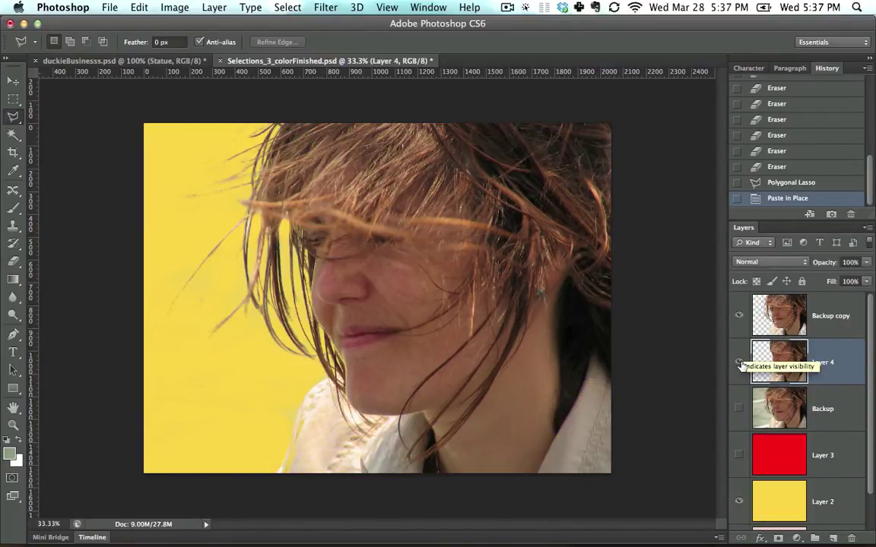
# Step: Toggle Layer 4 and the hair layer to compare them, then zoom in and pan to the chin
pyautogui.click(739, 364)
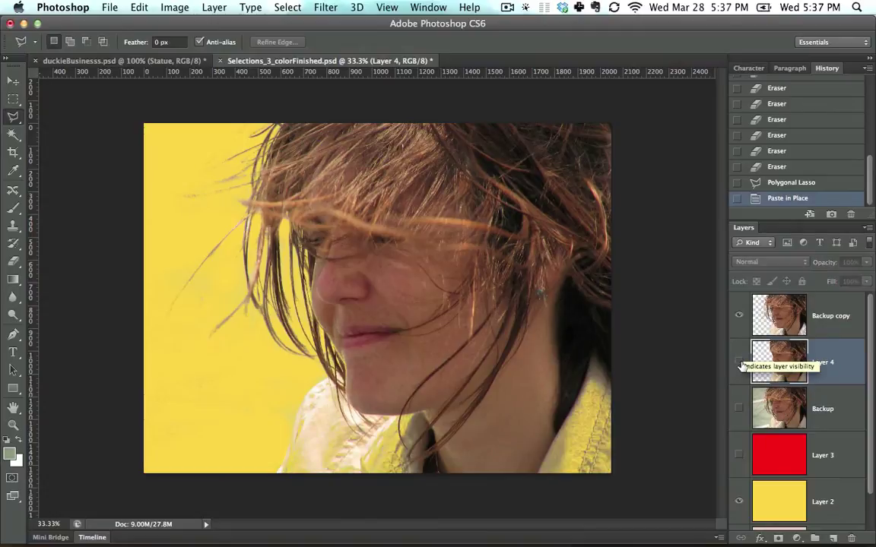
pyautogui.click(740, 364)
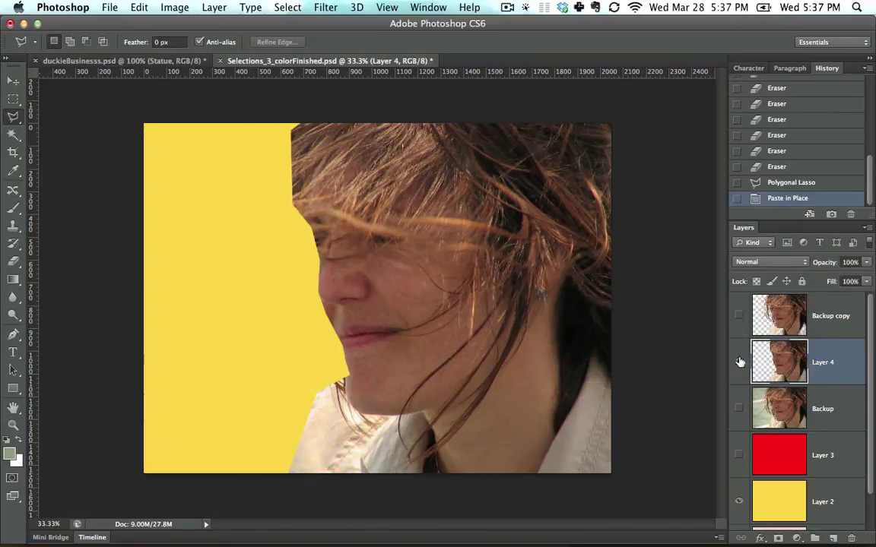
pyautogui.click(739, 362)
pyautogui.click(739, 316)
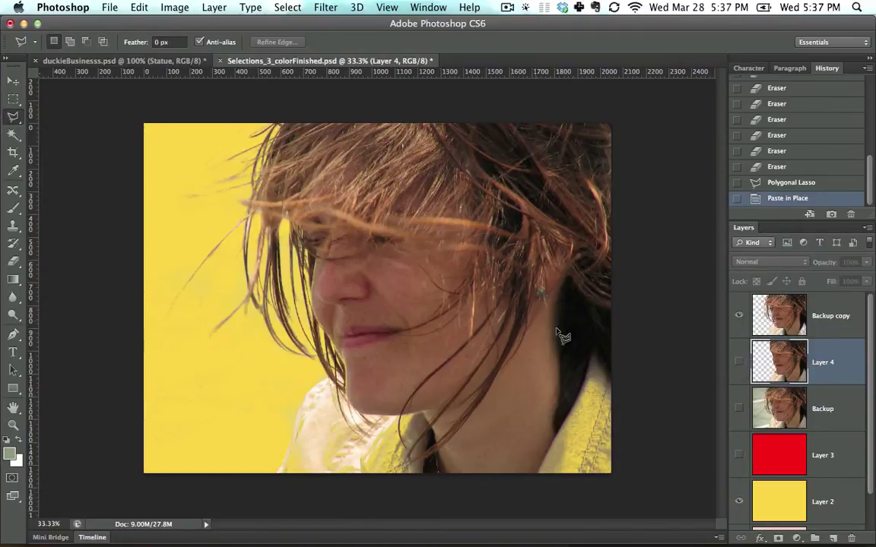
pyautogui.click(739, 362)
pyautogui.press('super+equal')
pyautogui.moveTo(323, 417); pyautogui.dragTo(382, 272)
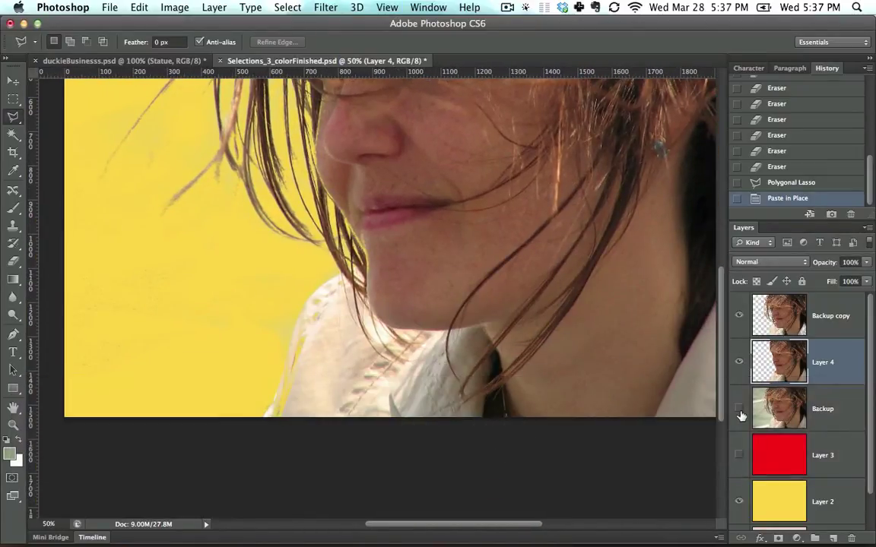
# Step: On the Backup layer, lasso the chin-and-collar area below the face
pyautogui.click(739, 411)
pyautogui.click(823, 411)
pyautogui.click(503, 289)
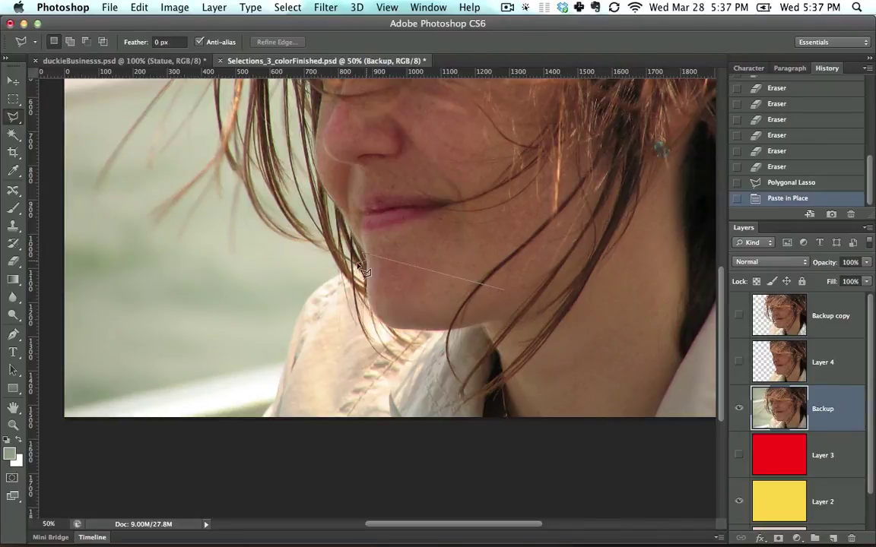
pyautogui.moveTo(331, 281)
pyautogui.mouseDown()
pyautogui.moveTo(302, 304)
pyautogui.moveTo(278, 394)
pyautogui.mouseUp()
pyautogui.click(258, 421)
pyautogui.click(330, 438)
pyautogui.doubleClick(503, 418)
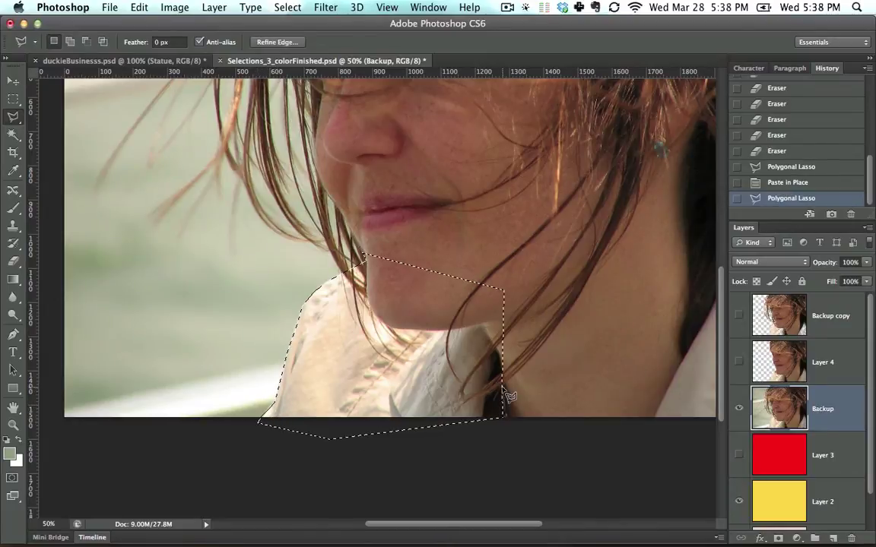
# Step: Copy the chin-and-collar selection and paste it in place as Layer 5
pyautogui.press('super+c')
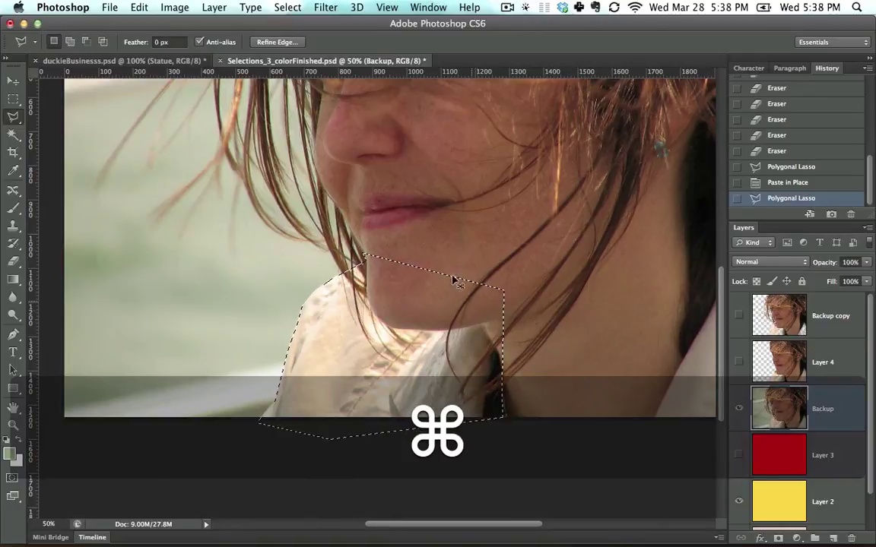
pyautogui.click(141, 8)
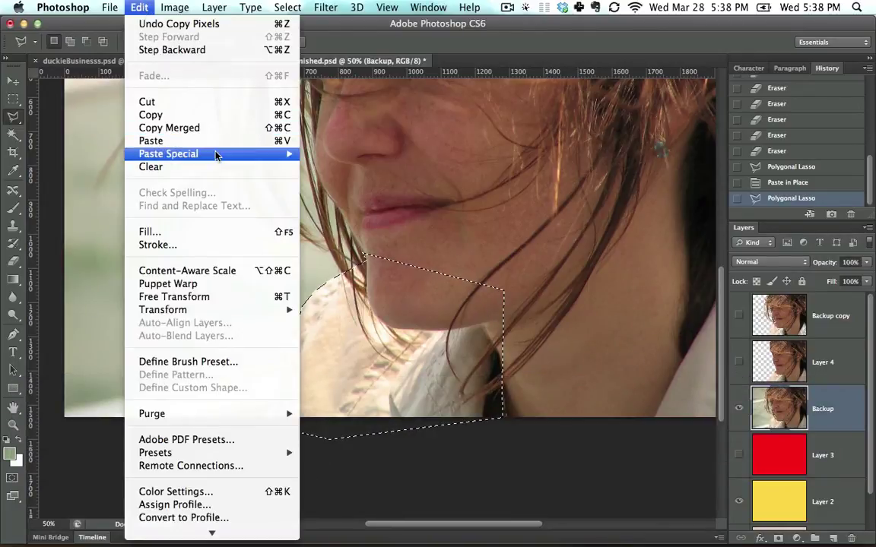
pyautogui.moveTo(218, 154)
pyautogui.click(323, 141)
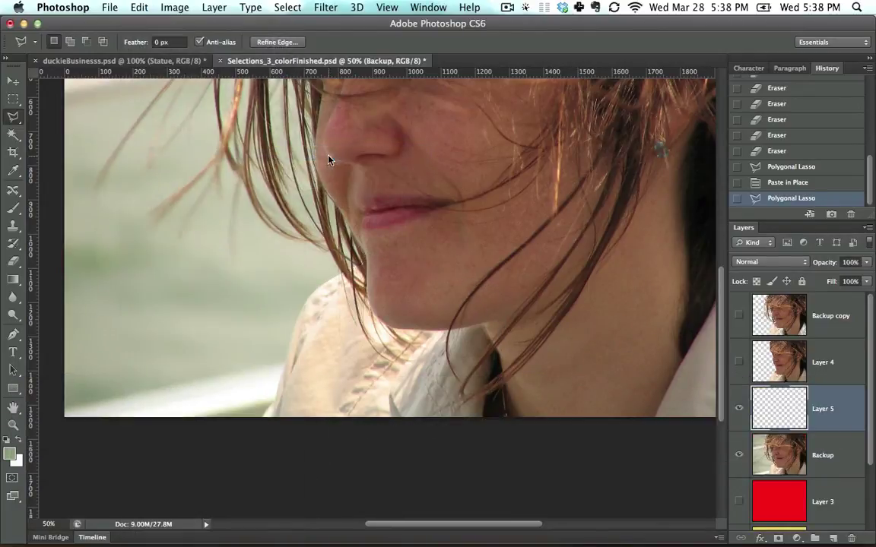
# Step: Toggle Backup, Layer 4 and Backup copy visibility and zoom to 100% to check the mouth and chin
pyautogui.click(737, 455)
pyautogui.click(737, 454)
pyautogui.click(738, 455)
pyautogui.click(738, 363)
pyautogui.click(736, 318)
pyautogui.moveTo(554, 320); pyautogui.dragTo(560, 389)
pyautogui.press('super+equal')
pyautogui.press('super+equal')
pyautogui.moveTo(528, 362); pyautogui.dragTo(498, 145)
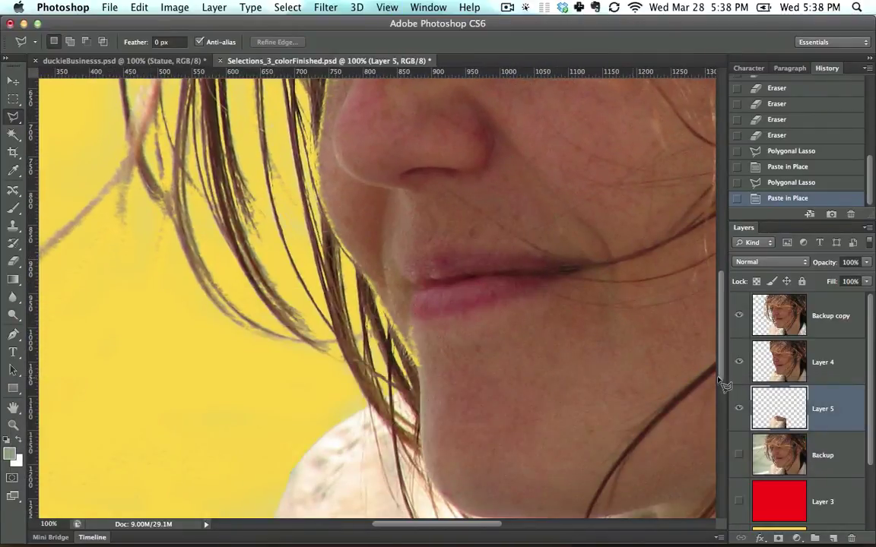
pyautogui.keyDown('alt'); pyautogui.click(738, 455); pyautogui.keyUp('alt')
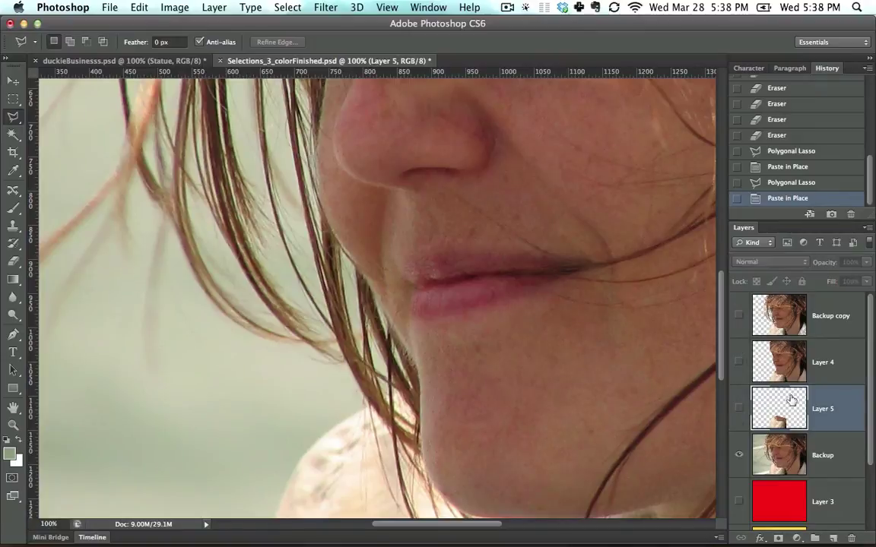
# Step: Select the Backup layer and begin a polygonal lasso outline from the chin up the jaw
pyautogui.click(793, 450)
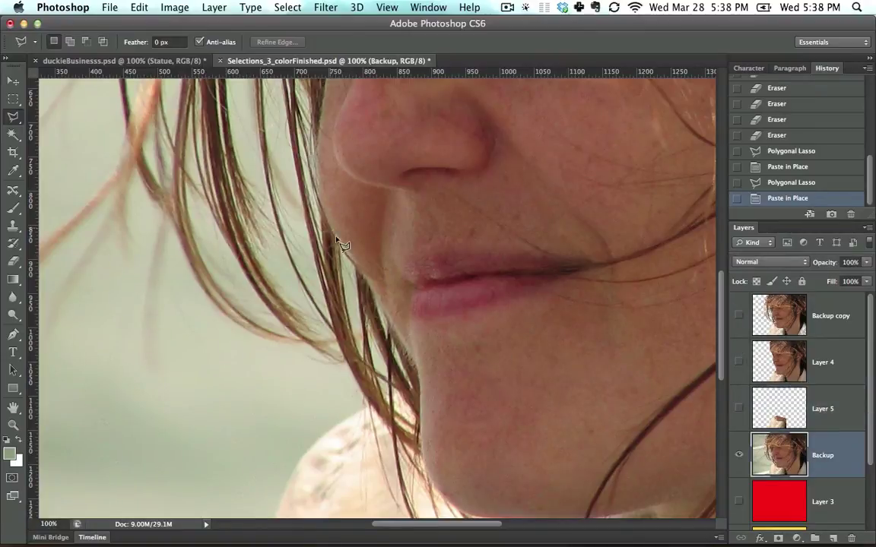
pyautogui.click(536, 432)
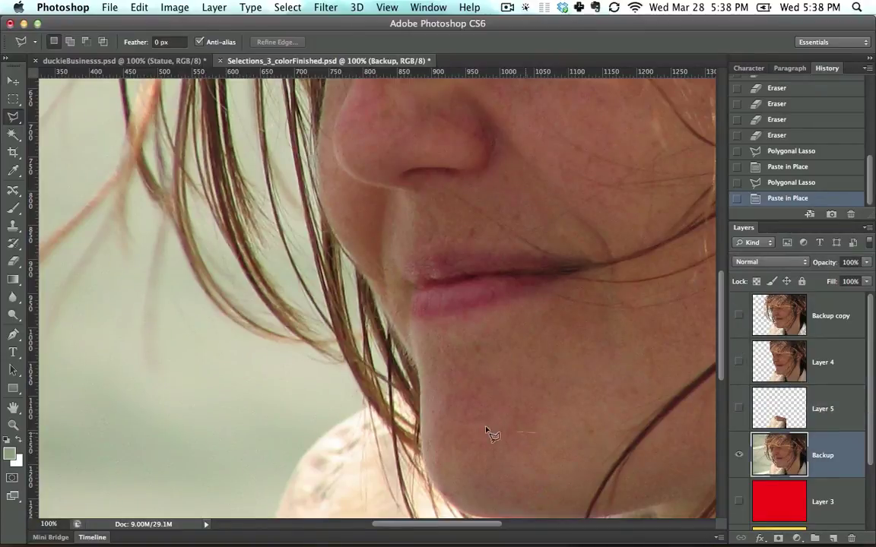
pyautogui.click(431, 409)
pyautogui.click(420, 397)
pyautogui.press('space')
pyautogui.moveTo(318, 191); pyautogui.dragTo(336, 290)
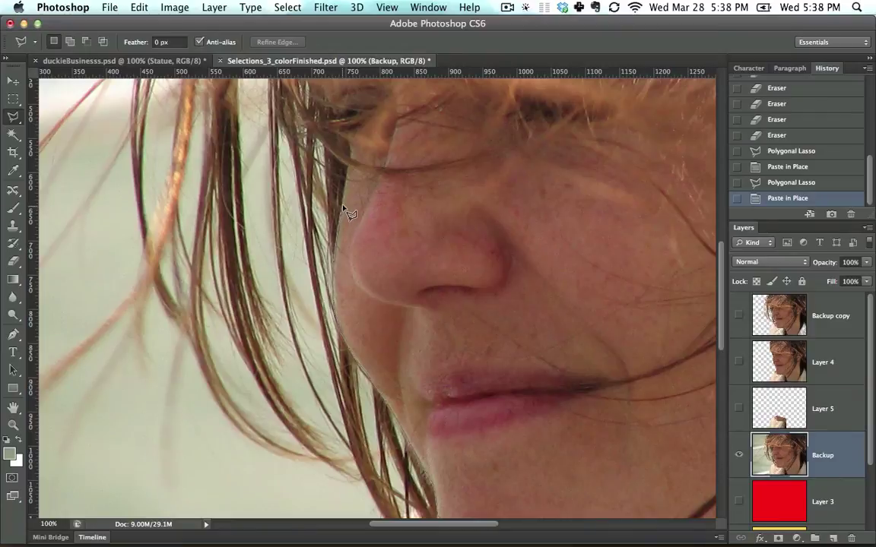
pyautogui.press('space')
pyautogui.moveTo(342, 208); pyautogui.dragTo(343, 289)
# Step: Continue the outline along the nose, across the forehead and down the right cheek, then close it
pyautogui.click(349, 253)
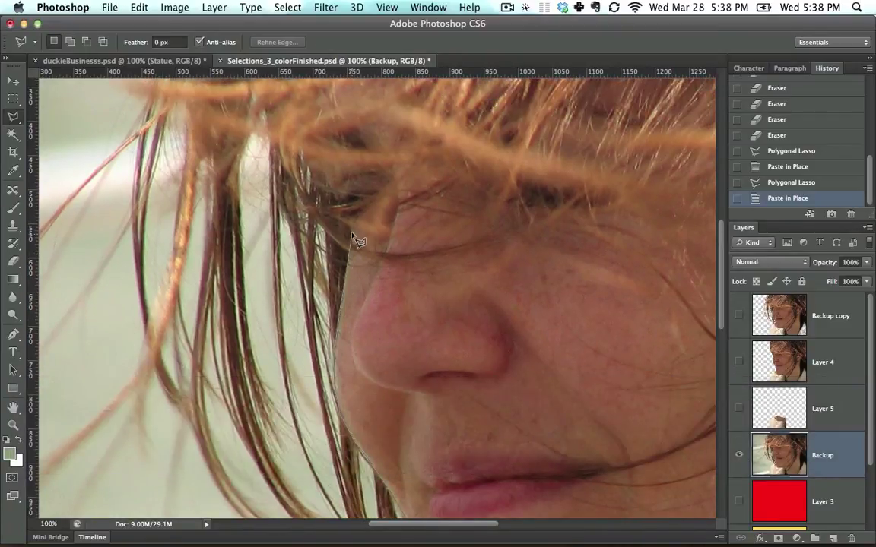
pyautogui.click(350, 227)
pyautogui.click(321, 117)
pyautogui.click(574, 148)
pyautogui.click(646, 339)
pyautogui.click(643, 360)
pyautogui.moveTo(642, 362); pyautogui.dragTo(517, 185)
pyautogui.doubleClick(553, 268)
# Step: Zoom out to 66.7%, copy the nose, lips and cheek selection, and paste it in place as Layer 6
pyautogui.press('super+minus')
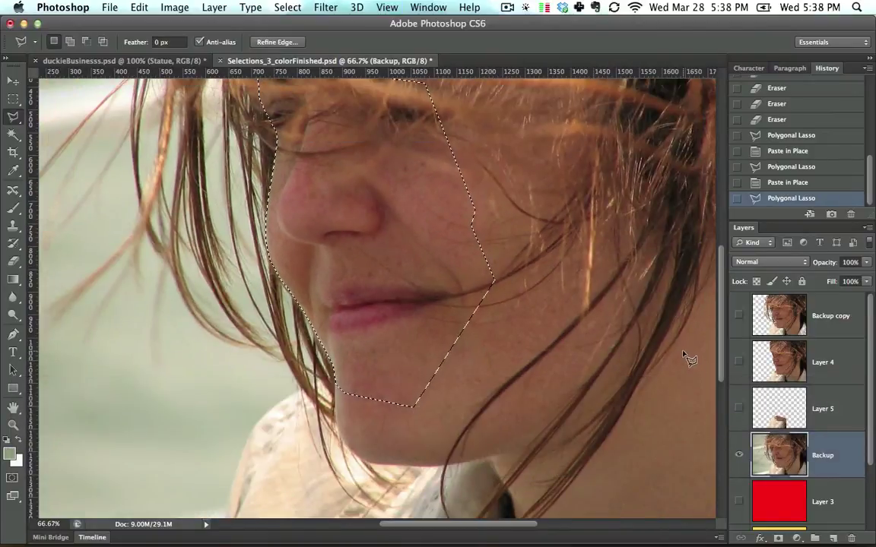
pyautogui.press('super')
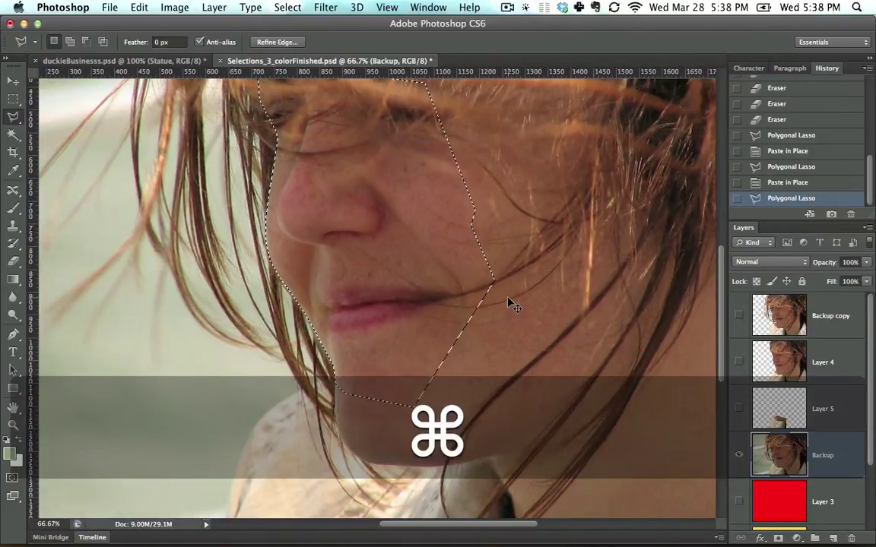
pyautogui.press('super+c')
pyautogui.press('super+shift+v')
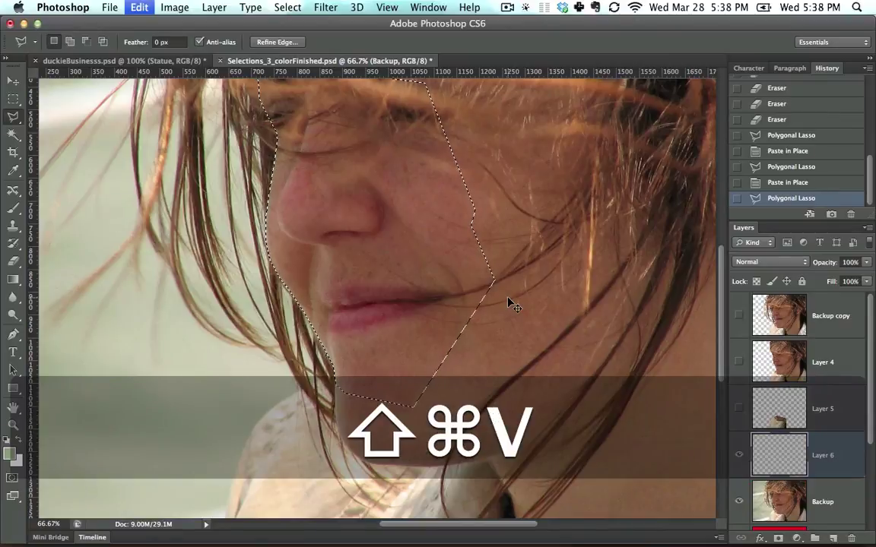
# Step: Hide Backup, show Layer 5, Layer 4 and Backup copy, and fit the image on screen
pyautogui.click(738, 501)
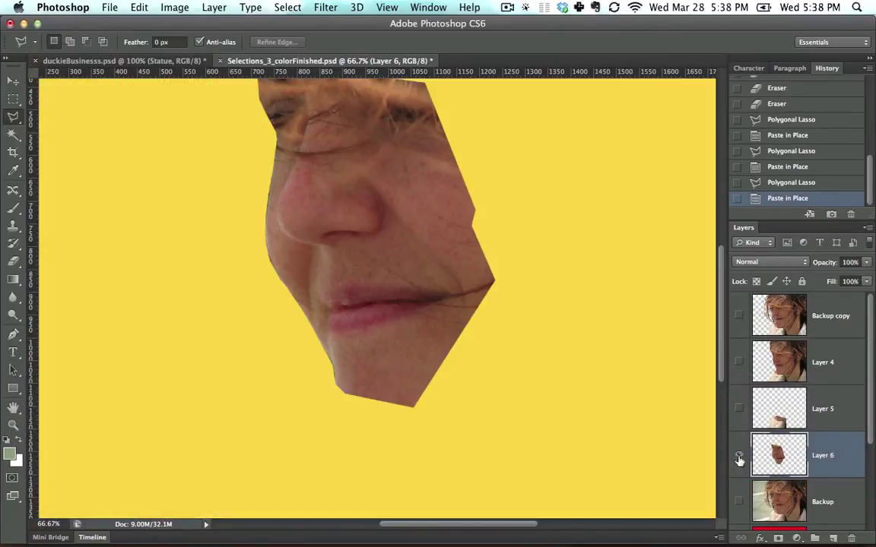
pyautogui.click(739, 405)
pyautogui.click(738, 363)
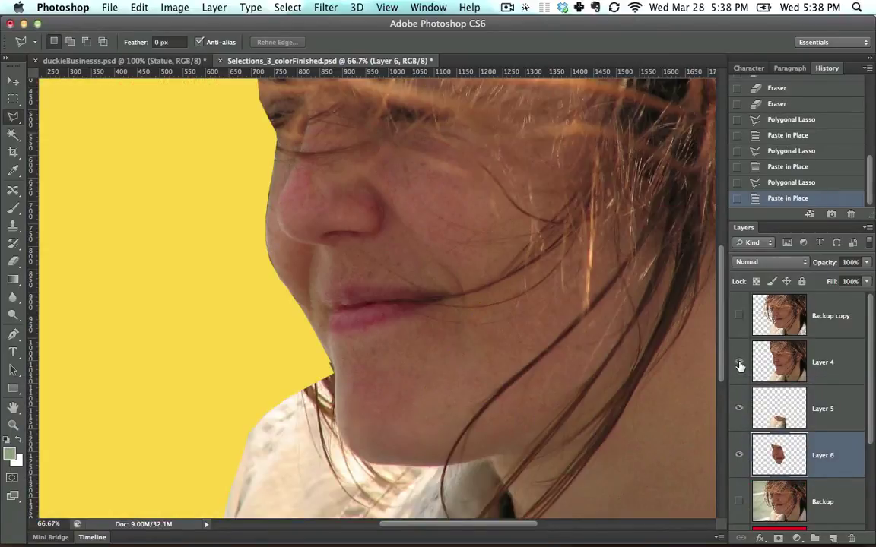
pyautogui.click(739, 318)
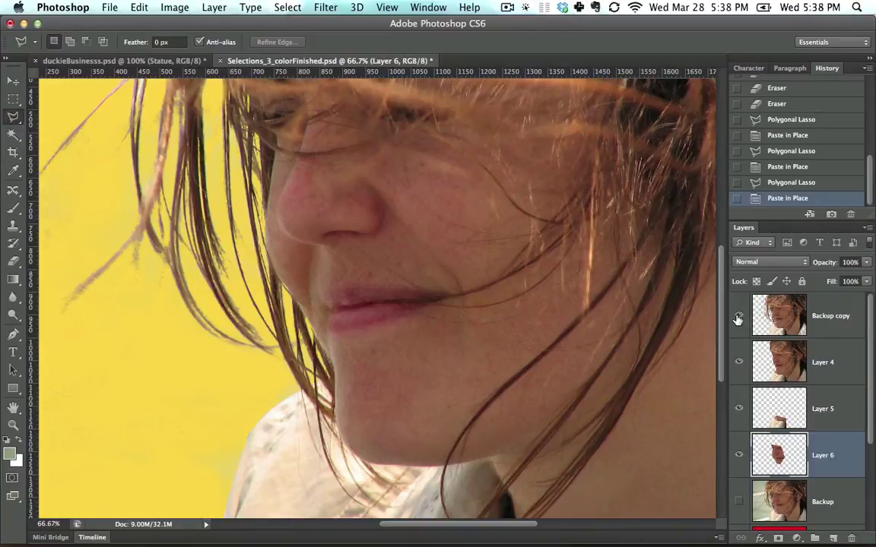
pyautogui.press('super+minus')
pyautogui.press('super+minus')
pyautogui.press('super+0')
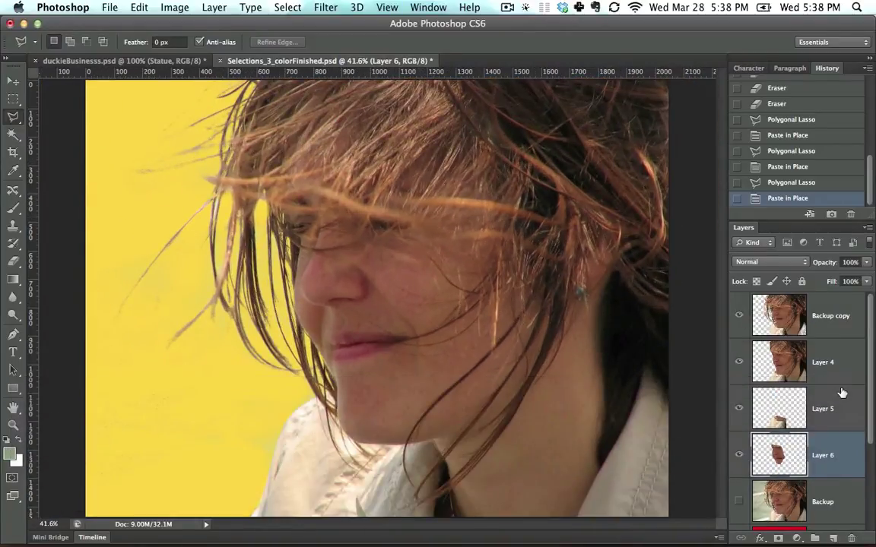
# Step: Briefly compare with the Backup photo, then hide the yellow layer to reveal the beige background
pyautogui.click(739, 502)
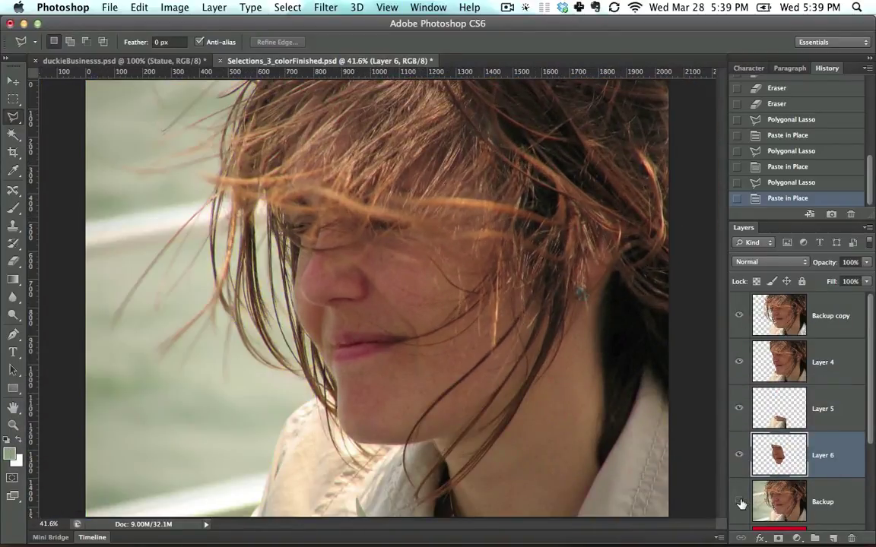
pyautogui.click(740, 503)
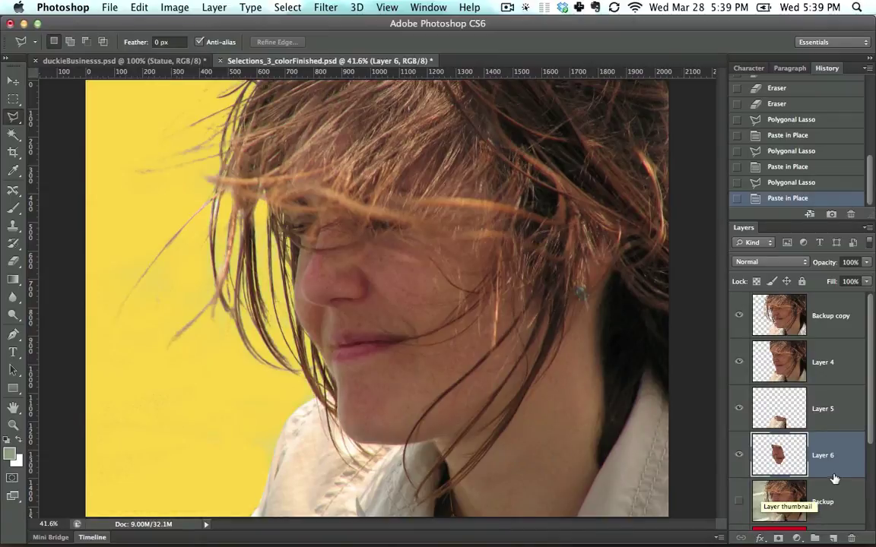
pyautogui.scroll(-3, 835, 460)
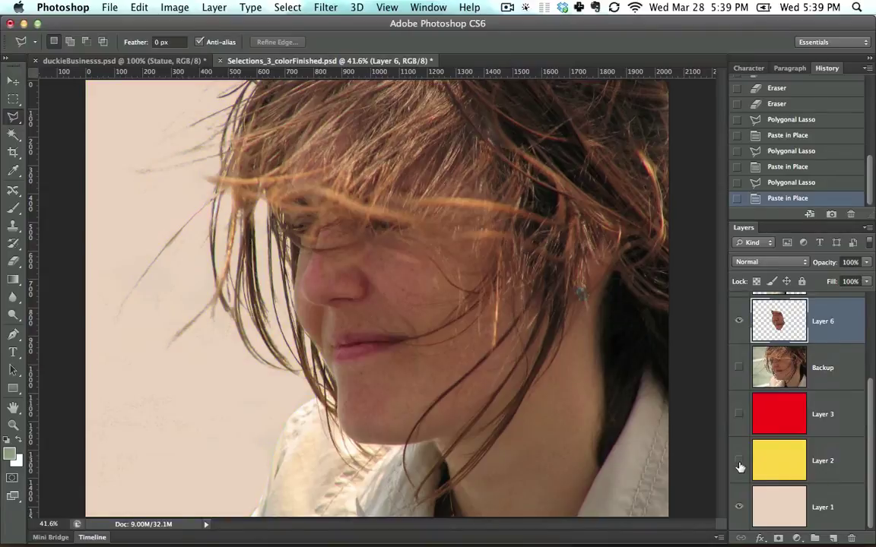
pyautogui.click(739, 462)
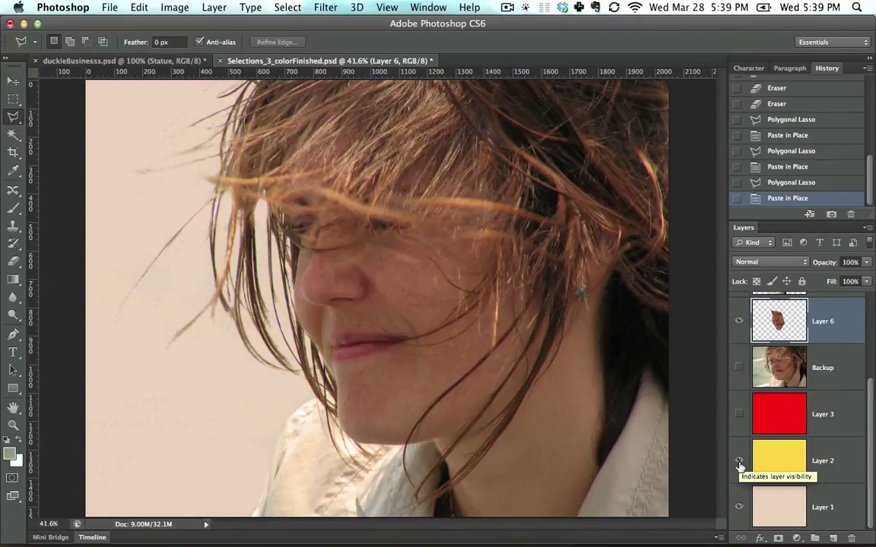
# Step: Show the red background, zoom to 50%, and make Backup copy the active layer
pyautogui.click(737, 415)
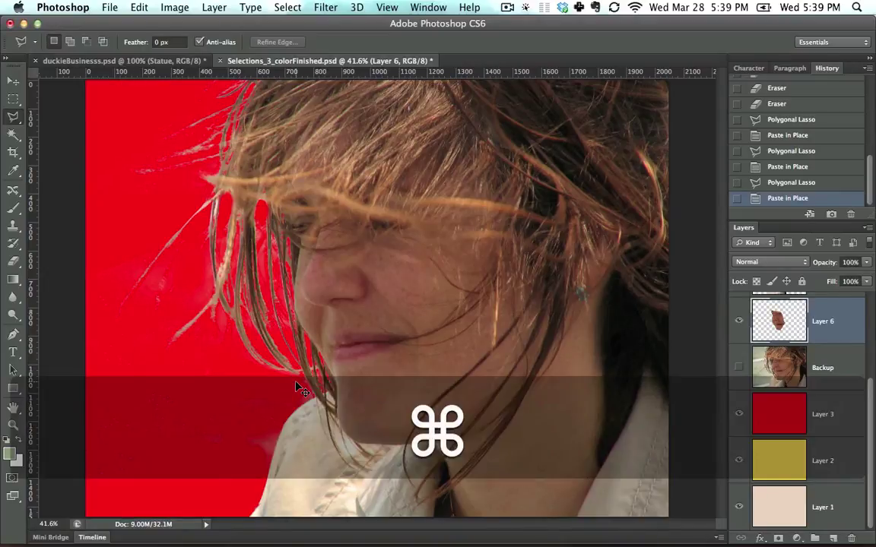
pyautogui.press('super+equal')
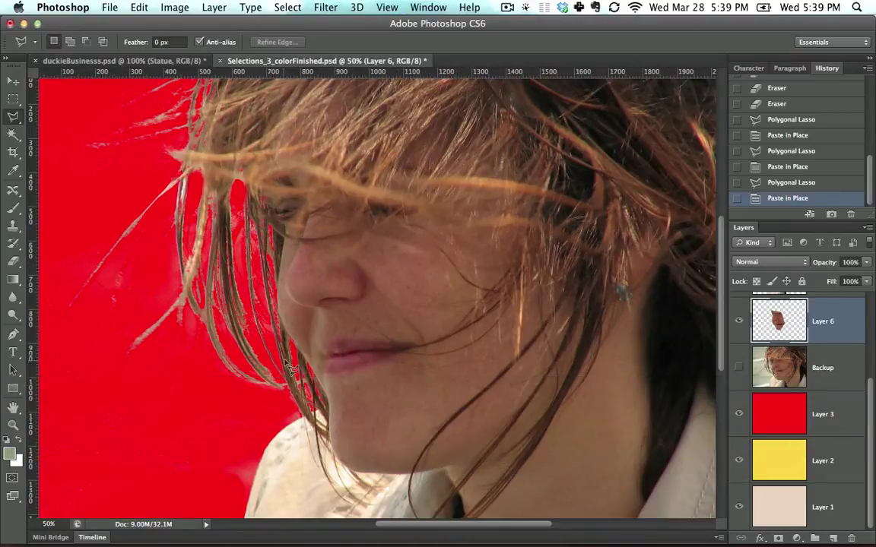
pyautogui.click(826, 370)
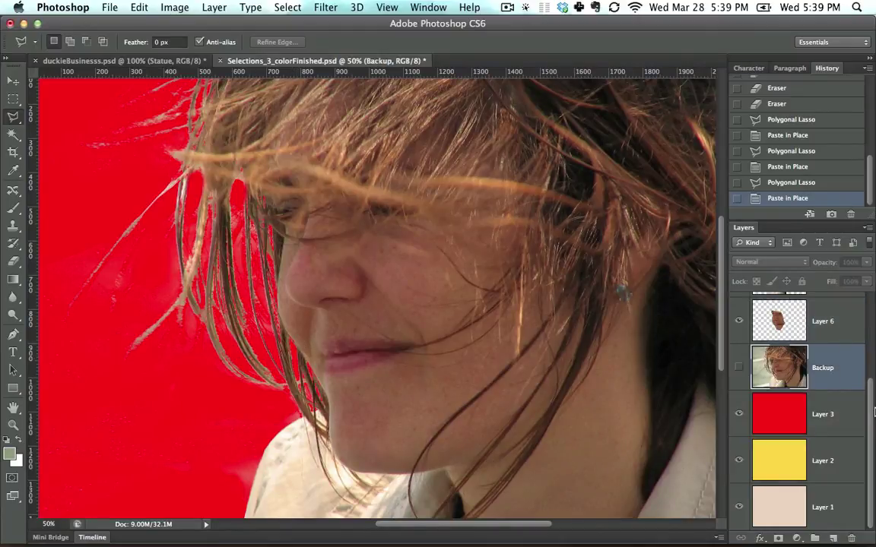
pyautogui.moveTo(786, 371); pyautogui.dragTo(836, 336)
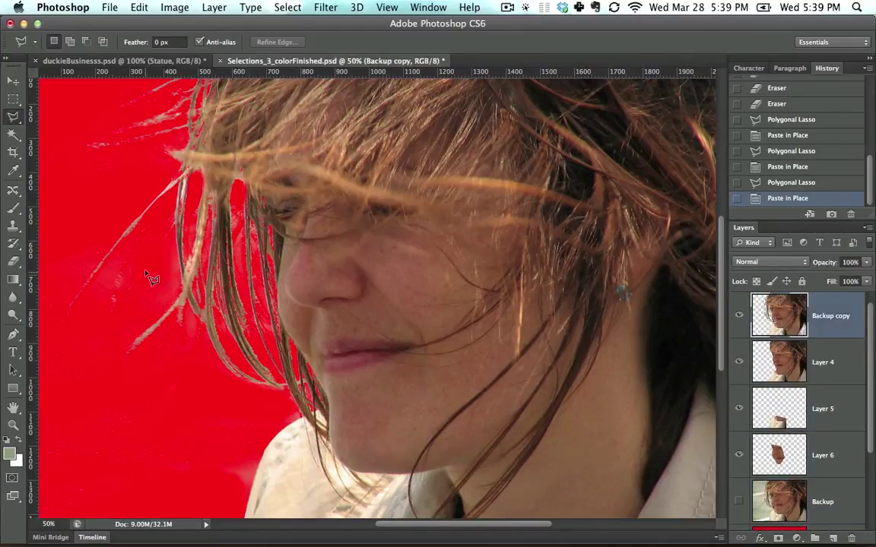
# Step: Try a 64 px Eraser stroke on a stray hair strand, then undo it
pyautogui.click(13, 261)
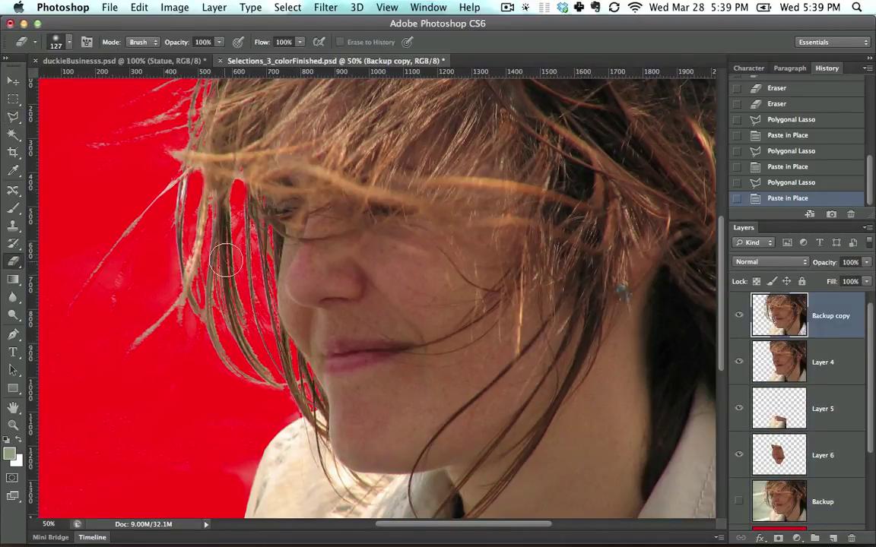
pyautogui.click(71, 43)
pyautogui.click(63, 83)
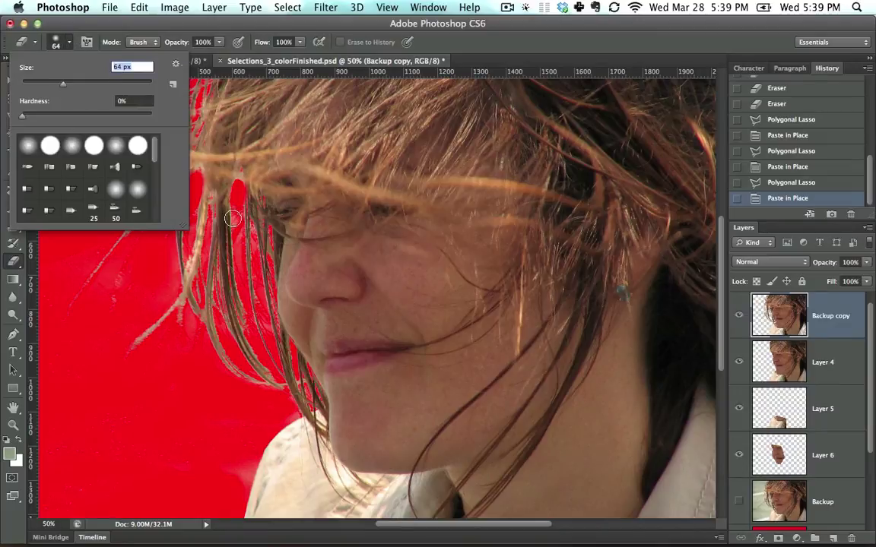
pyautogui.click(234, 217)
pyautogui.click(241, 268)
pyautogui.press('super+z')
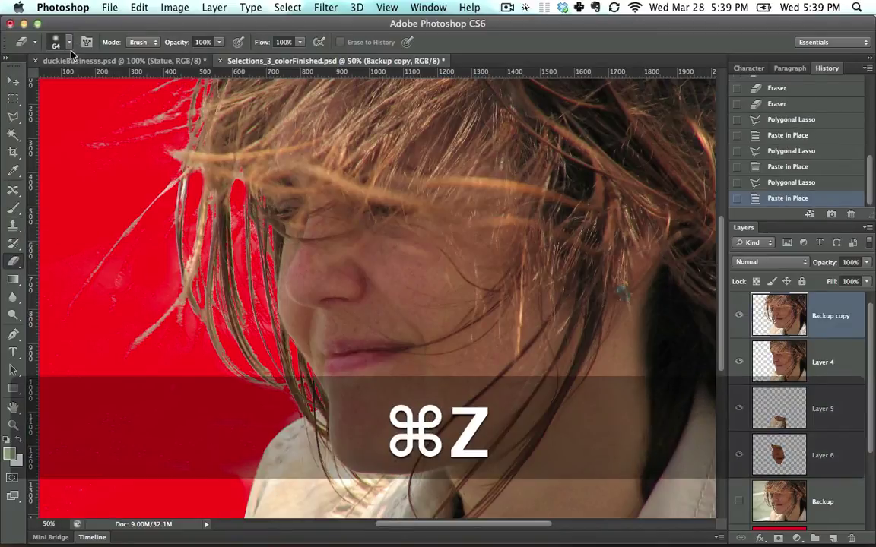
# Step: Shrink the eraser to 35 px and erase three stray hair strands beside the face
pyautogui.click(67, 44)
pyautogui.moveTo(52, 85); pyautogui.dragTo(43, 86)
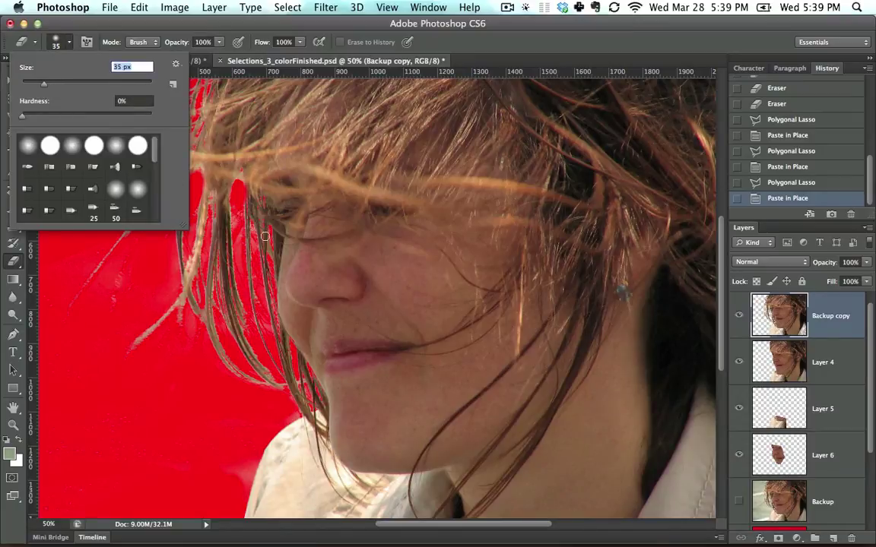
pyautogui.click(237, 213)
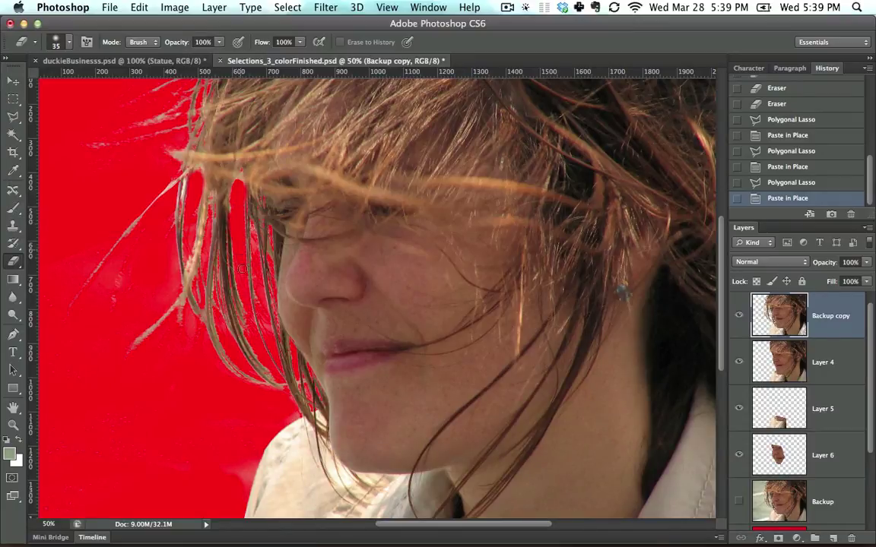
pyautogui.click(112, 282)
pyautogui.click(119, 280)
pyautogui.click(75, 213)
pyautogui.scroll(-5, 790, 466)
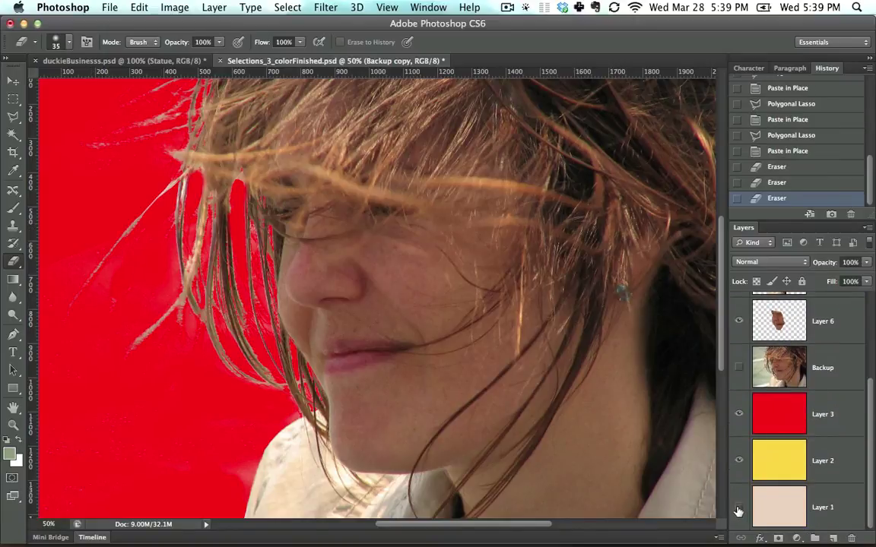
# Step: Hide the red layer to show beige Layer 1, fit the image, and toggle Backup to compare
pyautogui.click(739, 461)
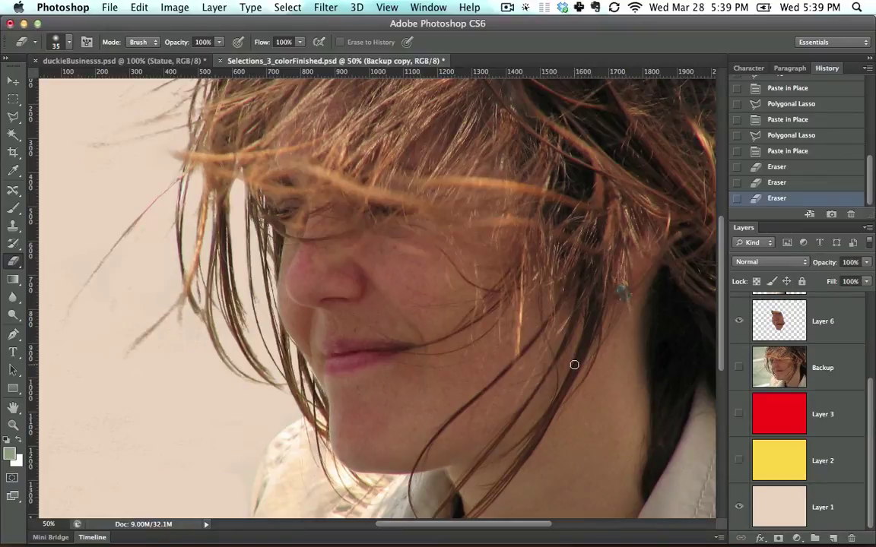
pyautogui.press('super+0')
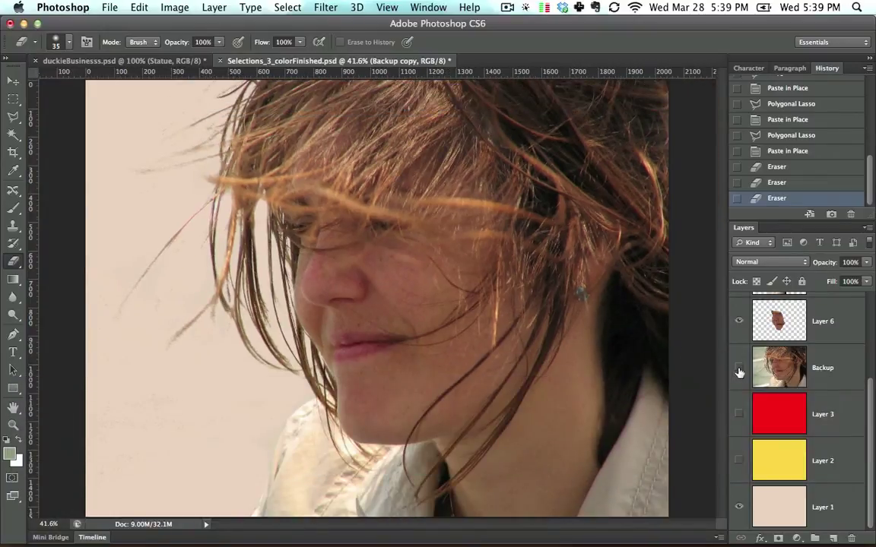
pyautogui.click(739, 369)
pyautogui.click(739, 369)
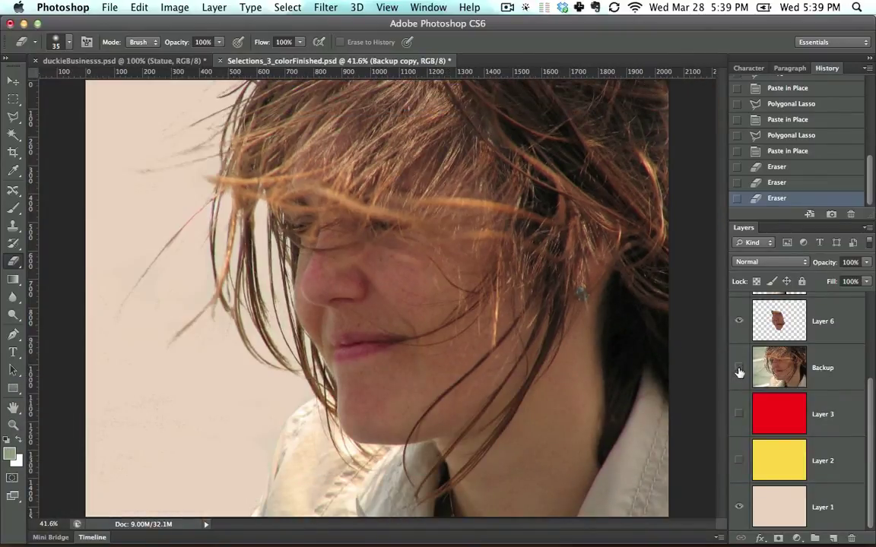